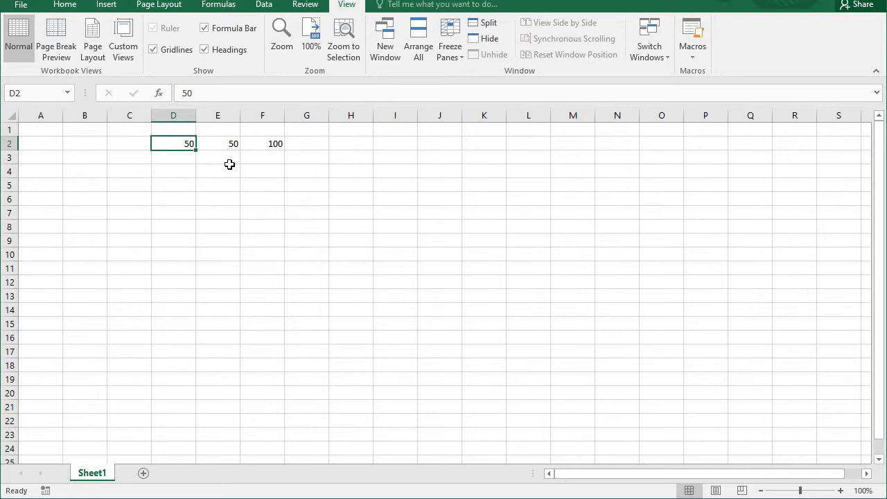
Clear the contents of cells D2, E2 and F2, and make D2 the active cell again
key("Delete")
key("Right")
key("Delete")
key("Right")
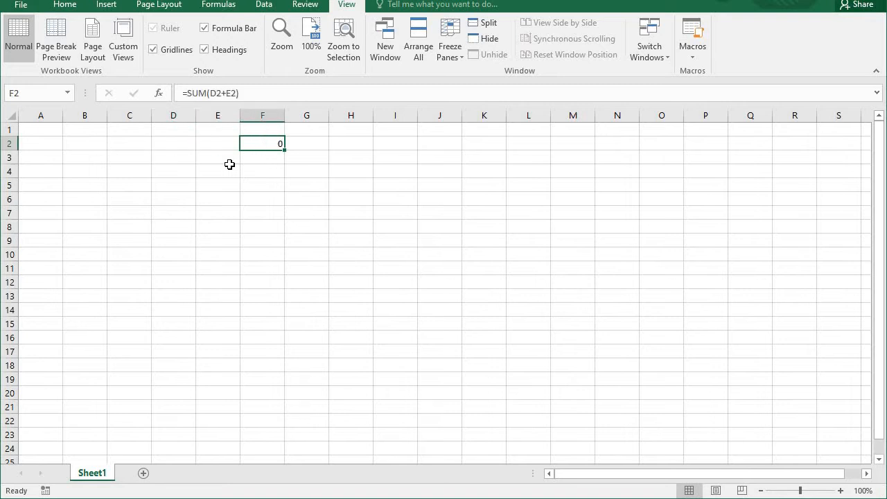
key("Delete")
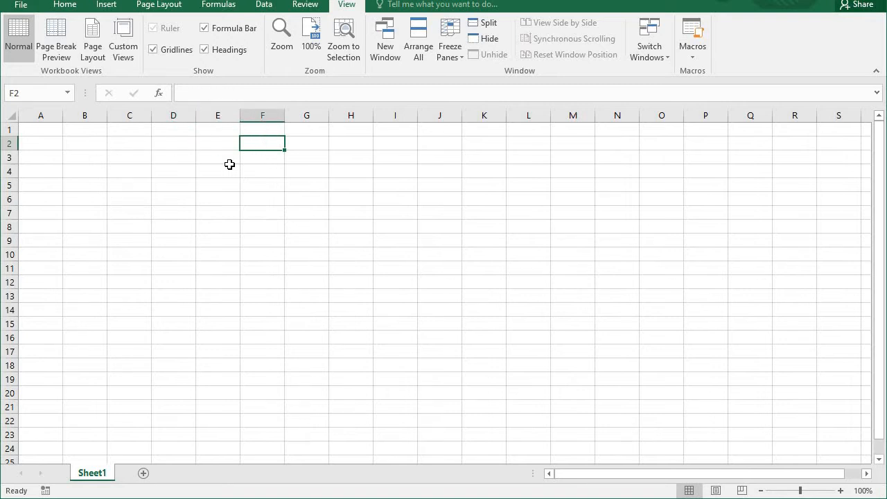
left_click(182, 144)
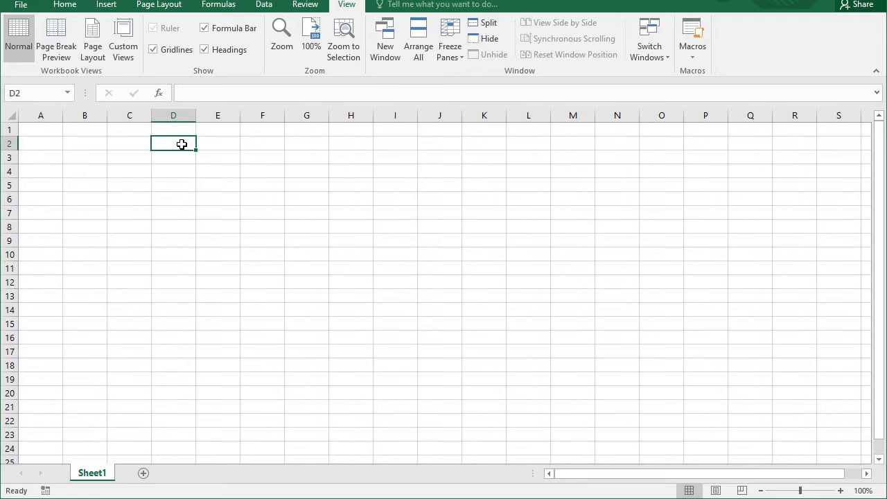
left_click(230, 184)
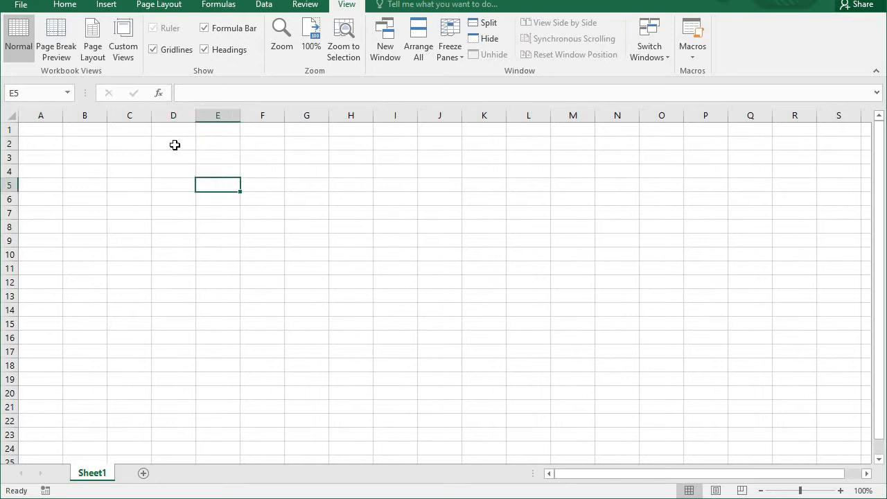
left_click(175, 144)
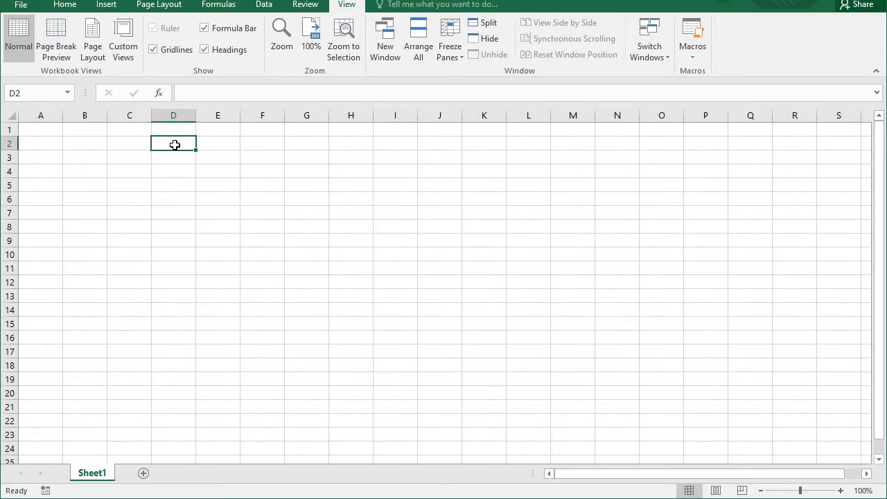
left_click(55, 7)
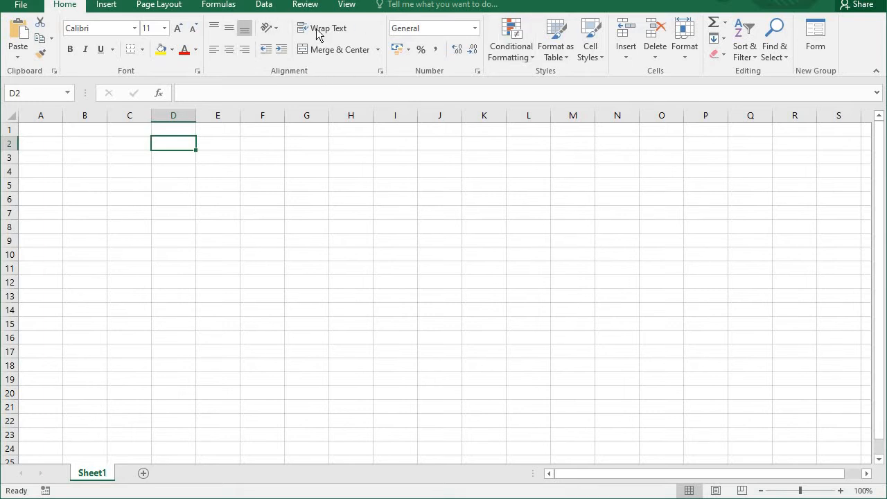
left_click(348, 8)
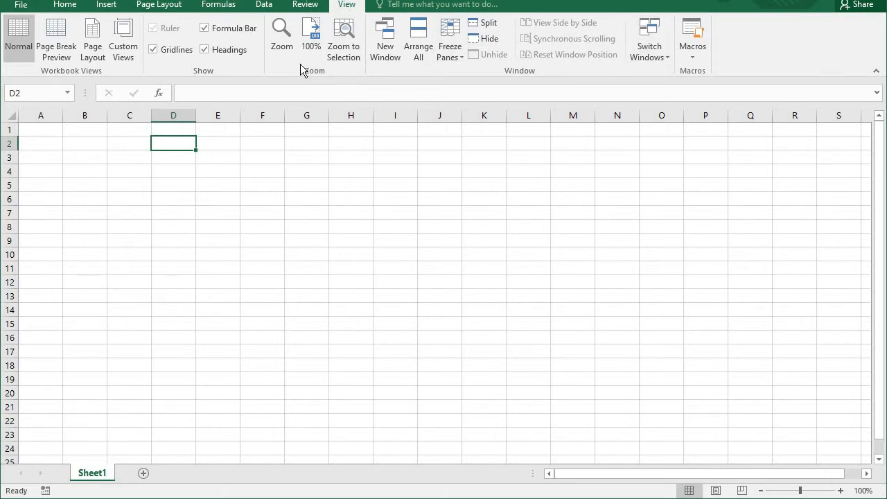
left_click(691, 49)
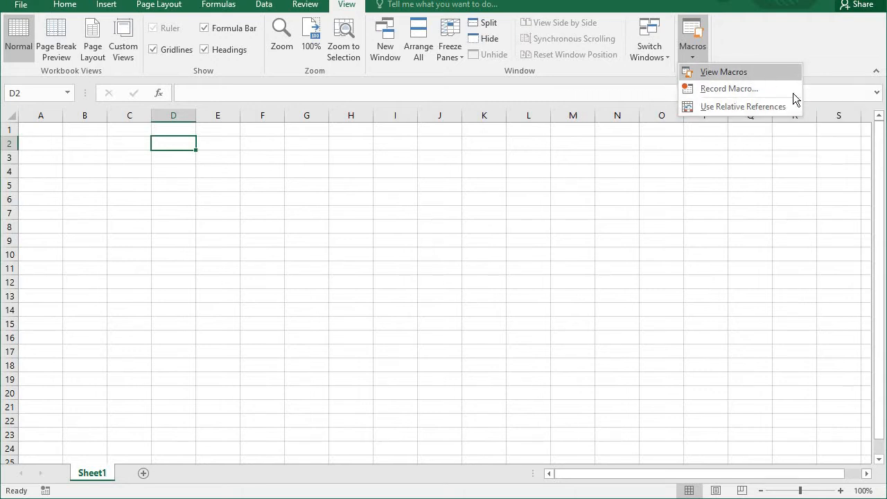
left_click(710, 90)
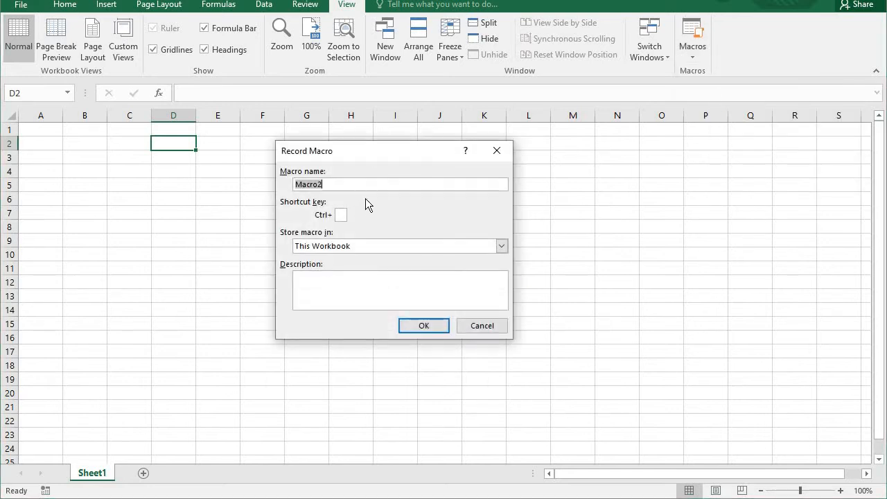
left_click(495, 150)
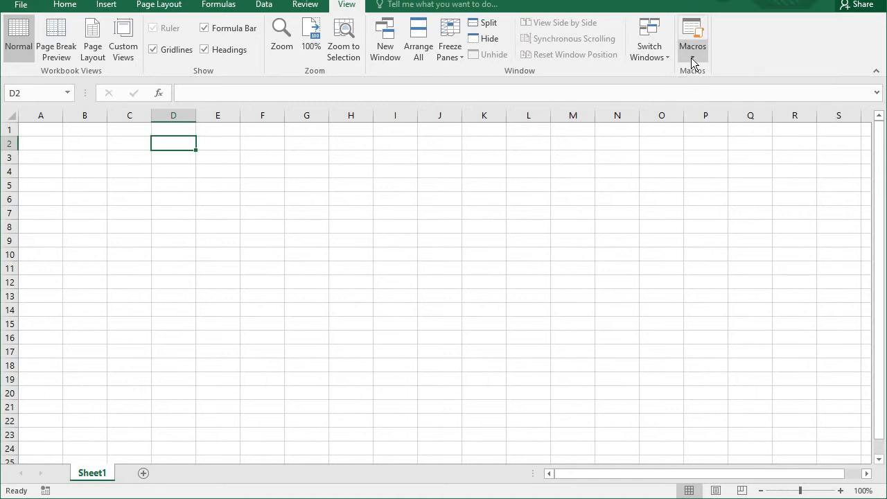
Set up a new macro recording named sum with the shortcut Ctrl+Shift+S
left_click(692, 59)
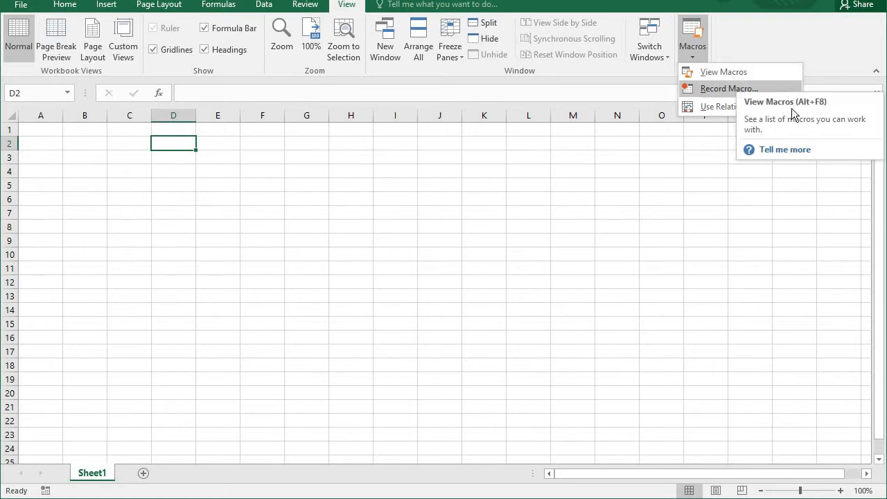
left_click(699, 89)
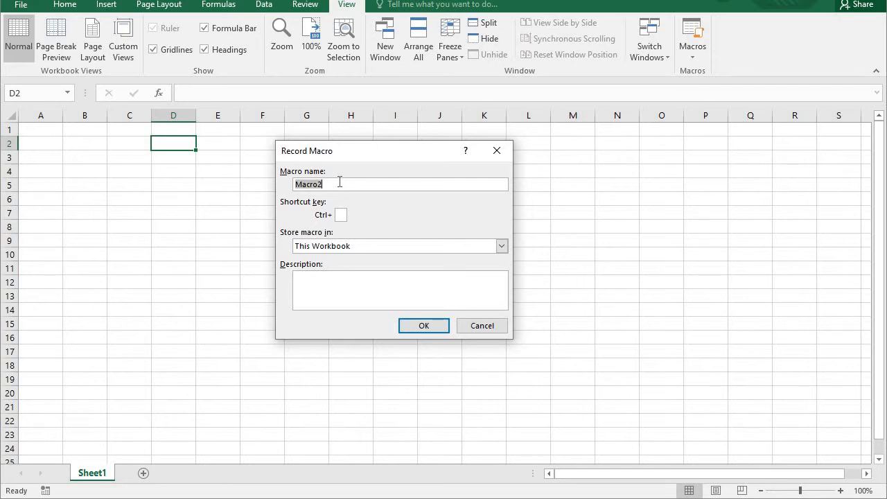
type("sum")
key("BackSpace")
key("BackSpace")
type("um")
type("S")
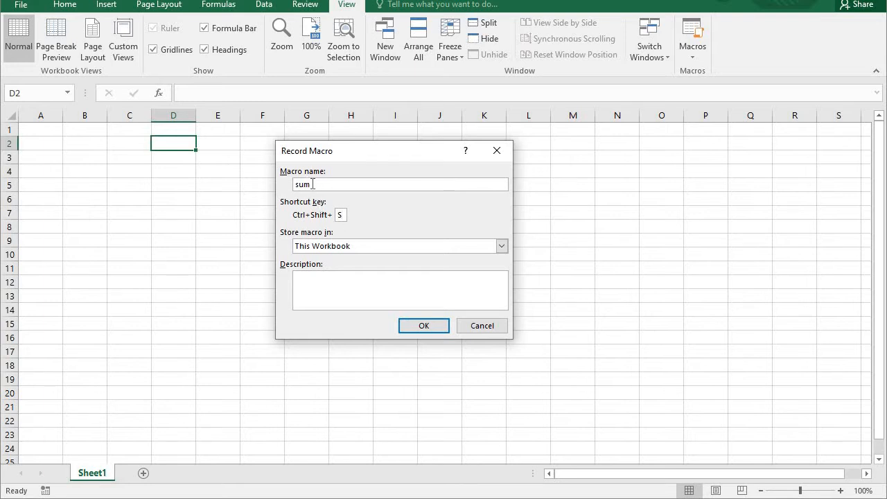
Give the macro the description "This Macro is meant for Sum Operation" and submit the recording settings
left_click(328, 283)
type("This ")
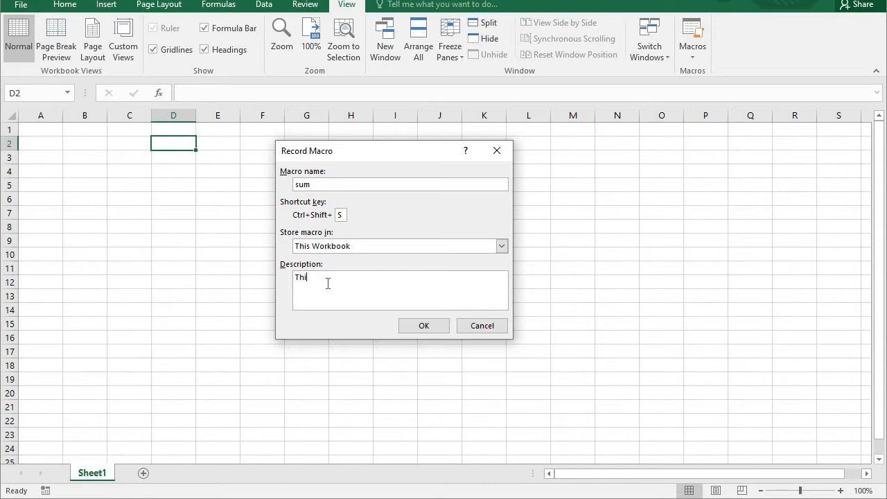
type("Macro is meant for Sum Operation")
left_click(430, 330)
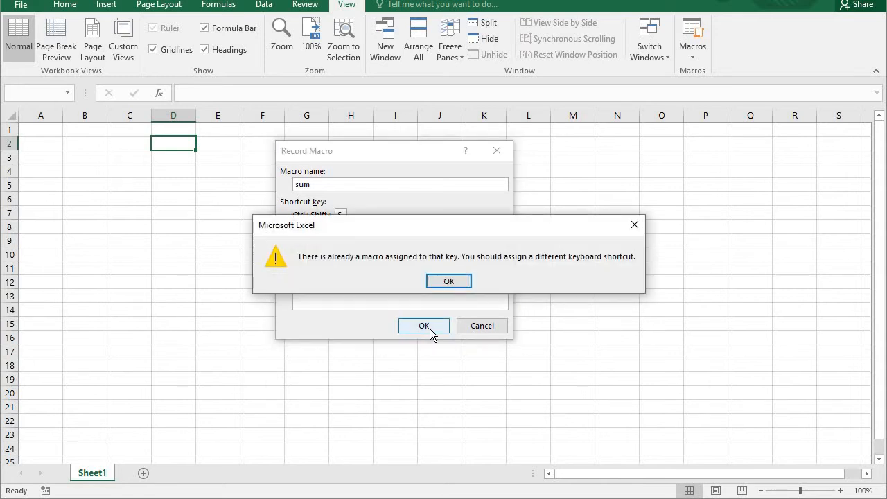
Change the sum macro's shortcut to Ctrl+Shift+A and start recording
left_click(458, 284)
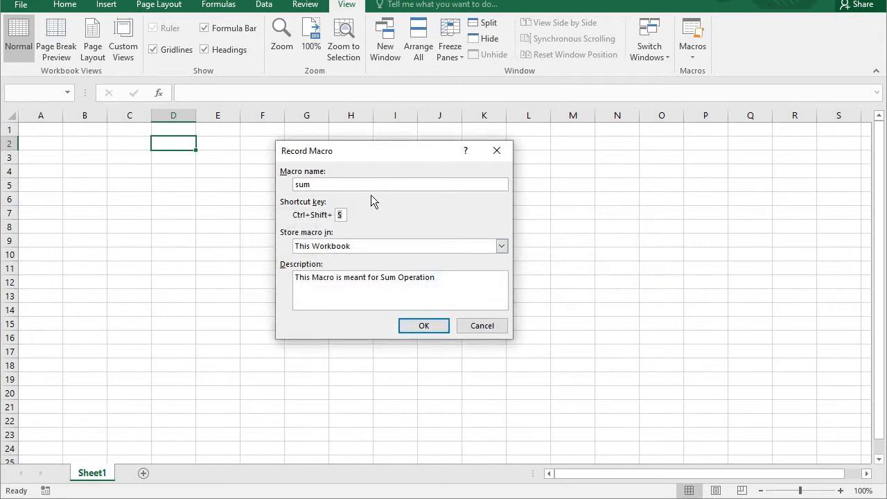
key("BackSpace")
type("A")
left_click(422, 329)
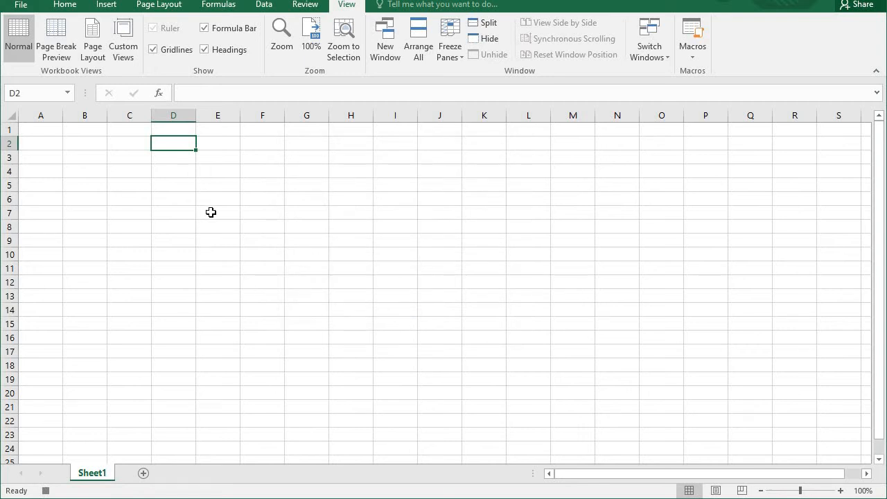
Enter the value 10 in each of the cells D1, E1 and F1
key("Up")
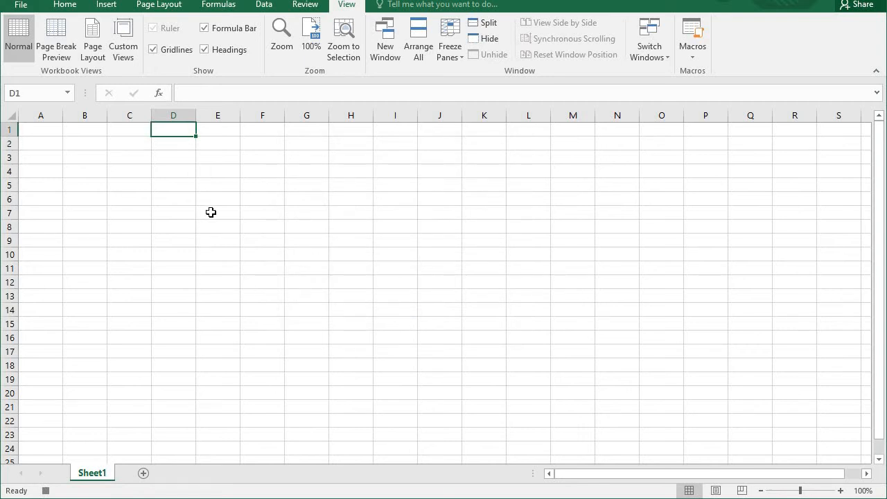
type("10")
key("Tab")
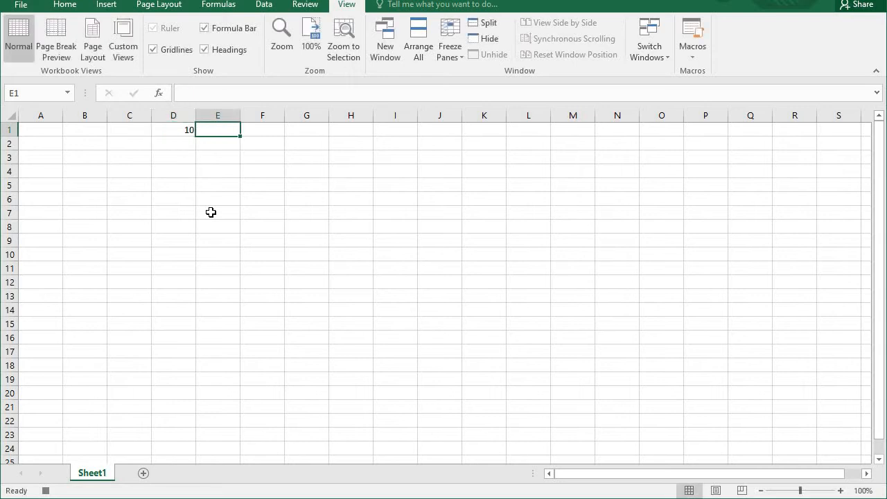
type("10")
key("Tab")
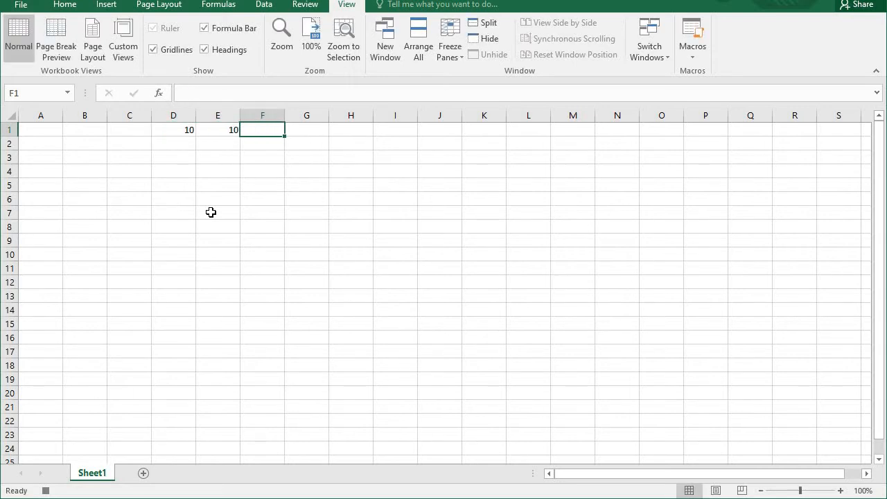
type("10")
key("Tab")
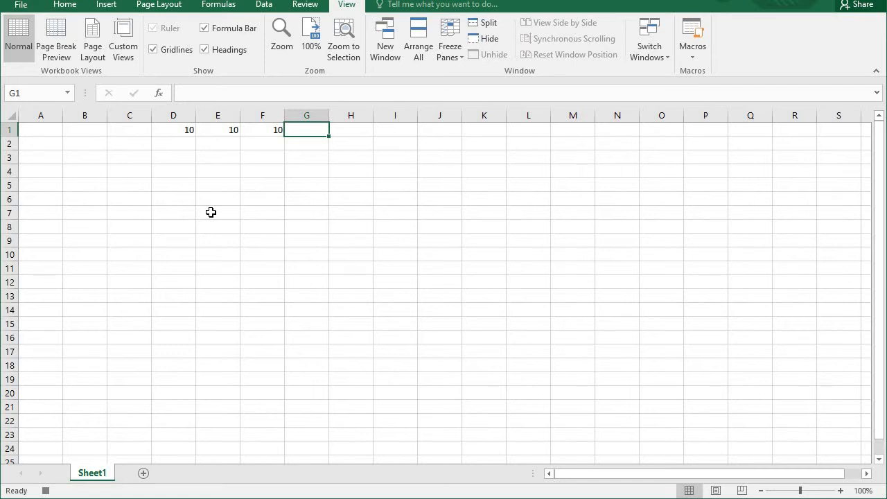
Enter the formula =sum(d1+e1+f1) in cell G1
type("=")
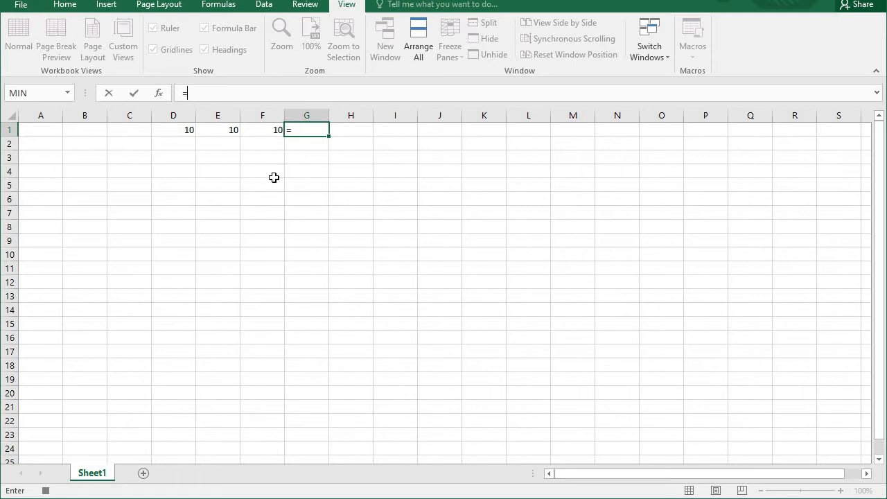
type("sum")
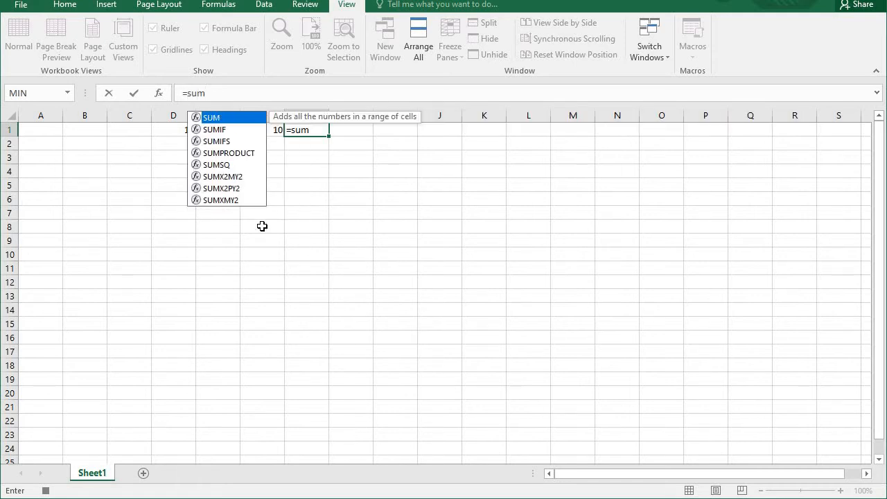
type("(")
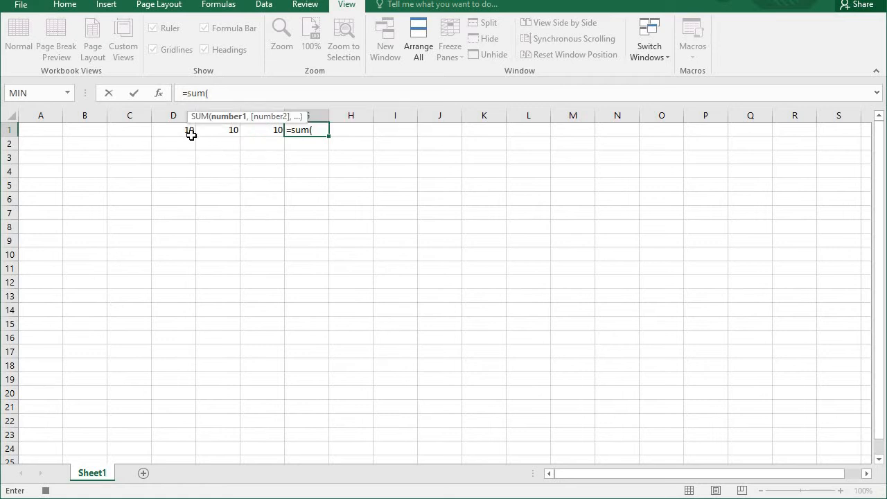
type("d1+")
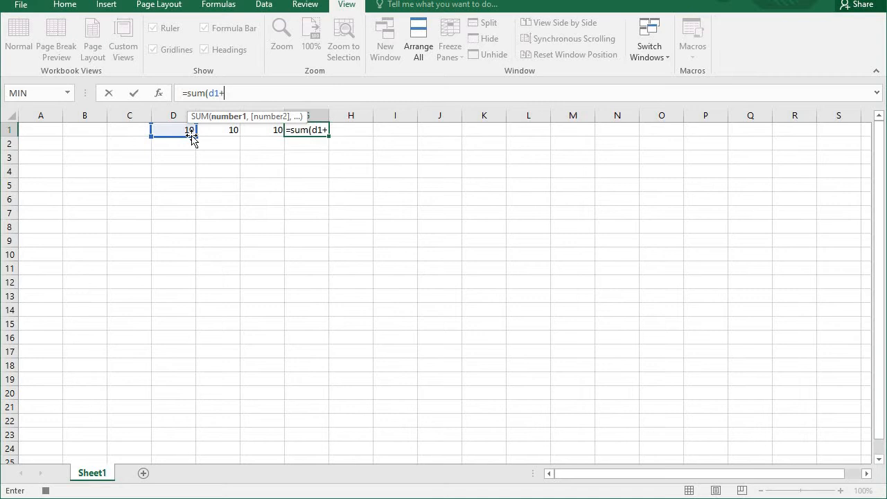
type("e1+")
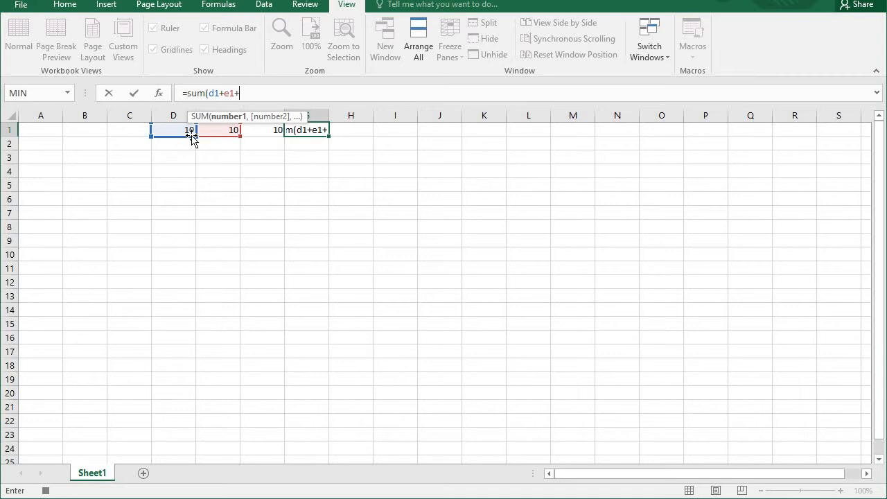
type("f1")
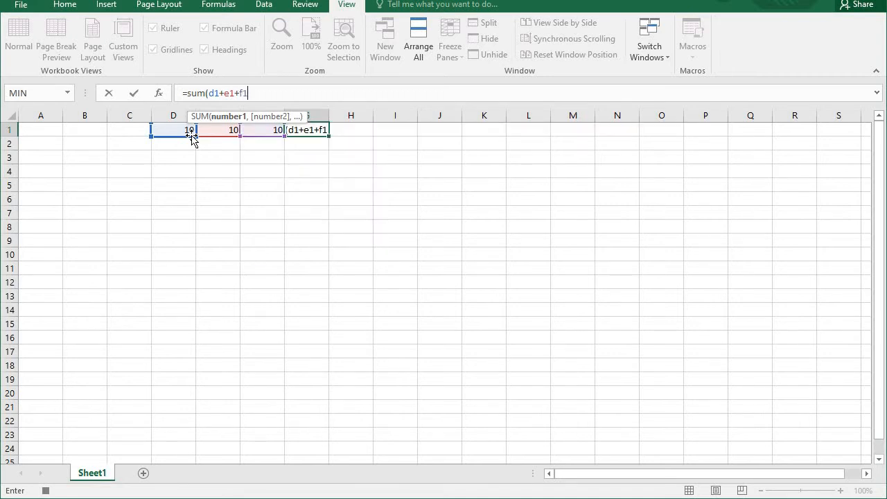
type(")")
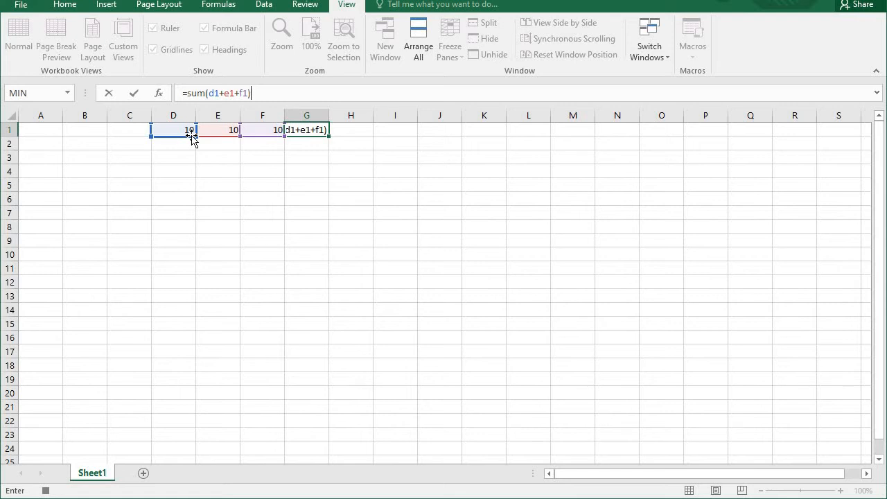
left_click(192, 138)
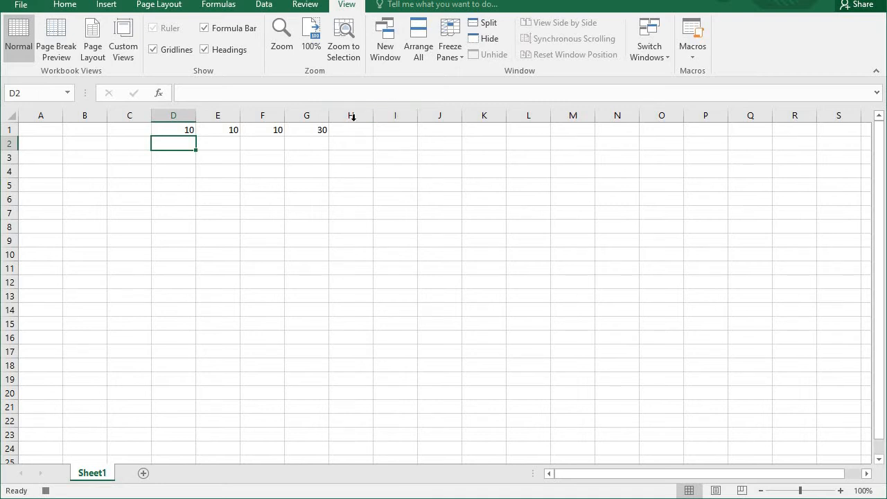
Stop recording the sum macro
left_click(693, 55)
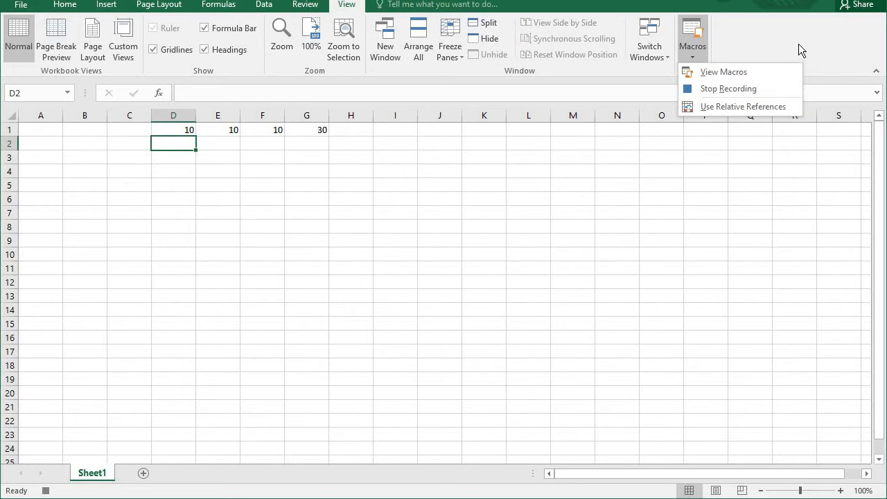
left_click(699, 71)
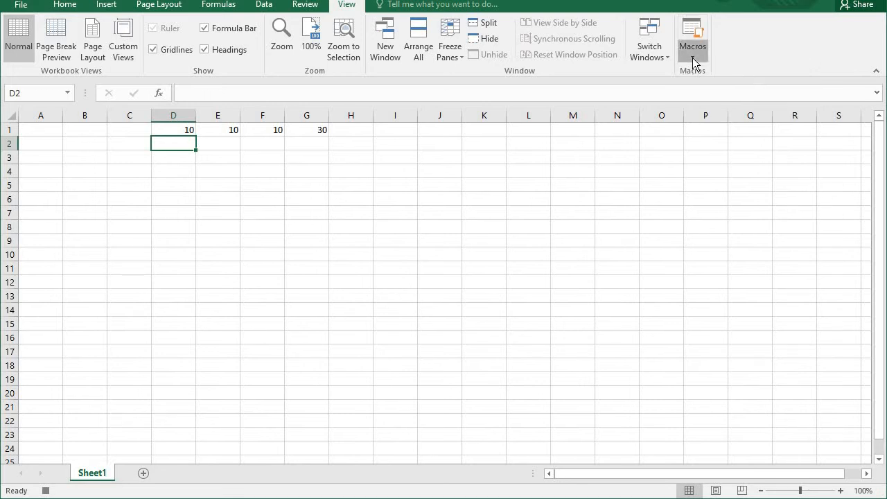
left_click(693, 58)
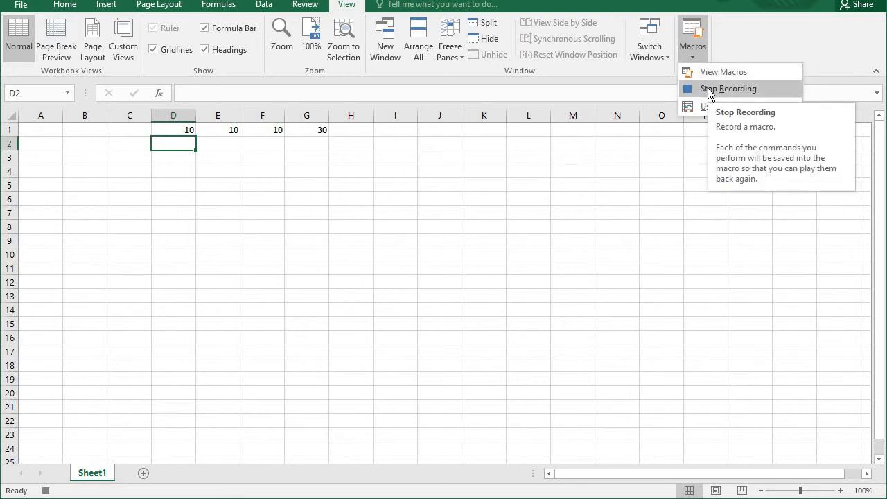
left_click(708, 88)
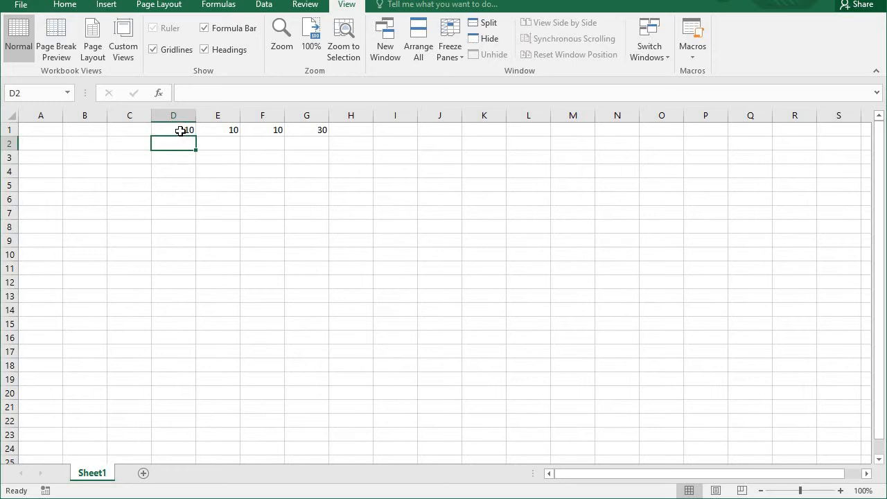
Clear the contents of cells D1 to G1 and select D1
left_click_drag(181, 131, 316, 139)
key("Delete")
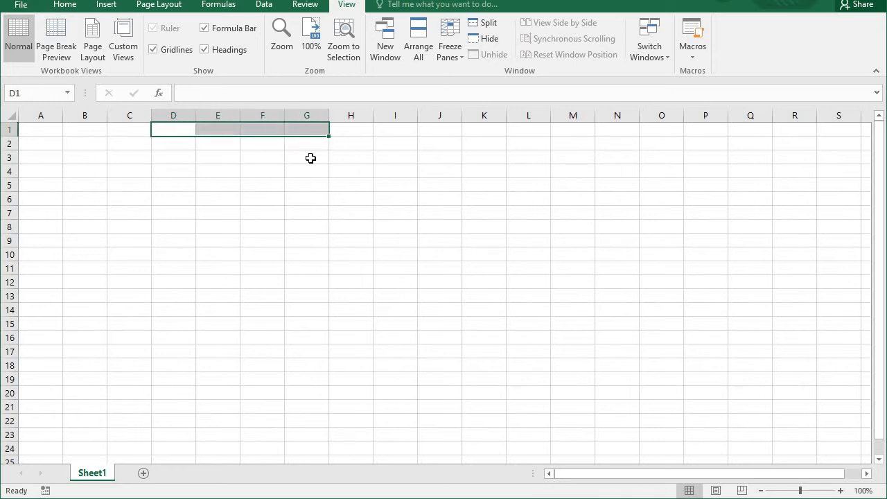
left_click(183, 131)
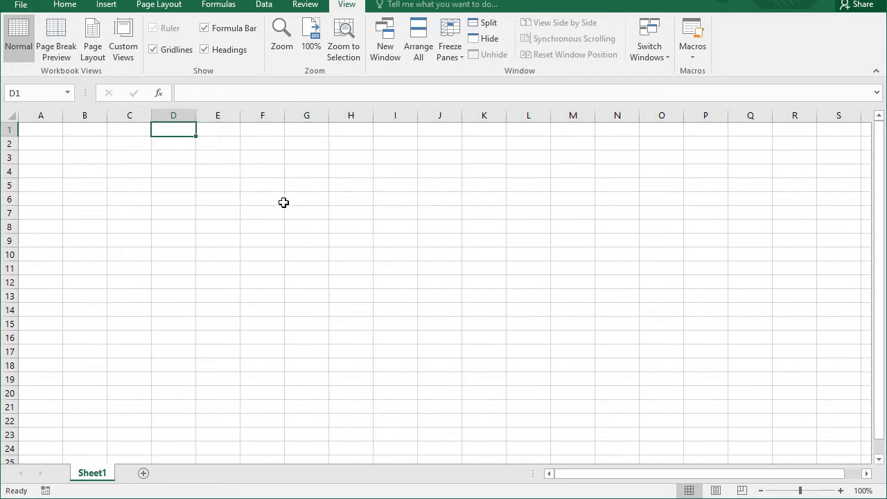
Enter the values 50, 60 and 70 in cells D1, E1 and F1
type("5")
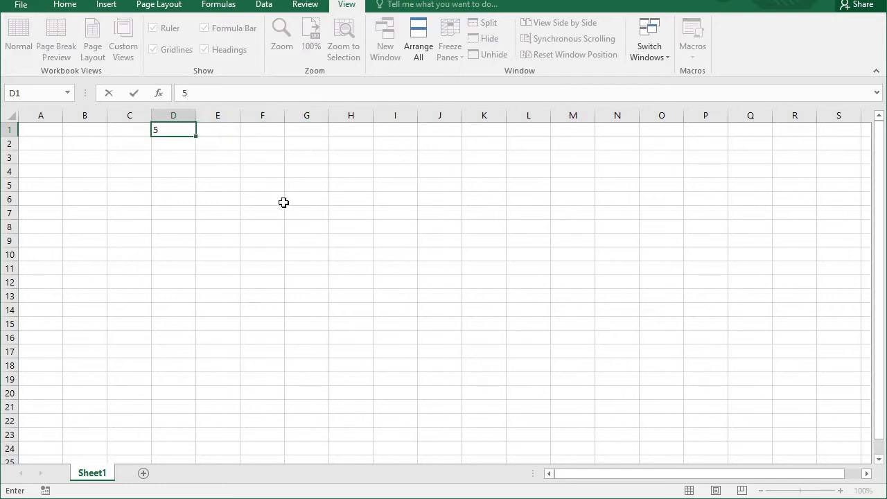
type("0")
key("Tab")
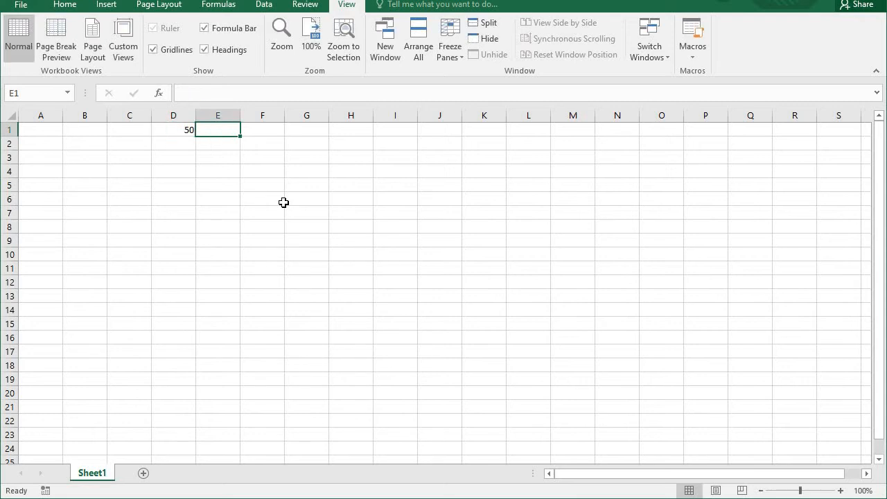
type("60")
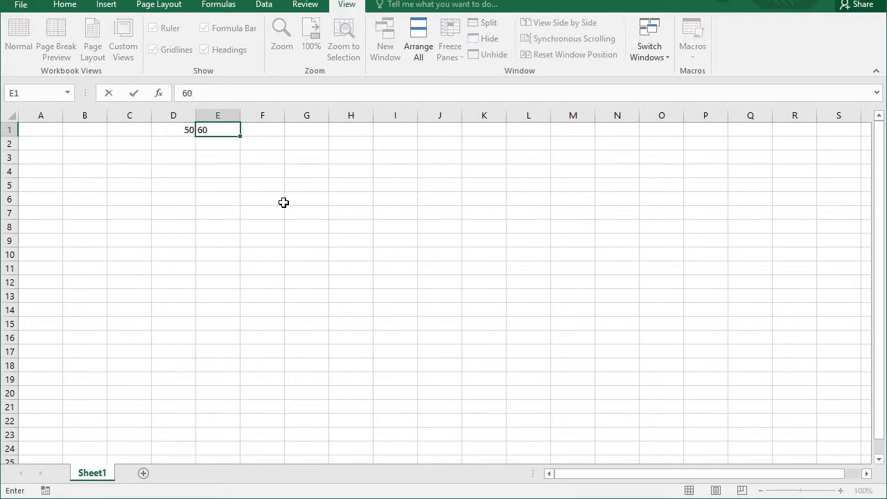
key("Tab")
type("70")
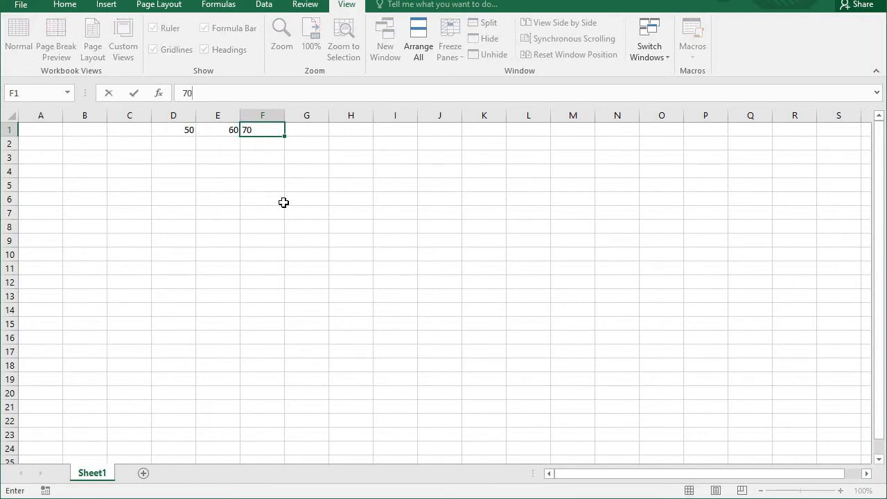
key("Tab")
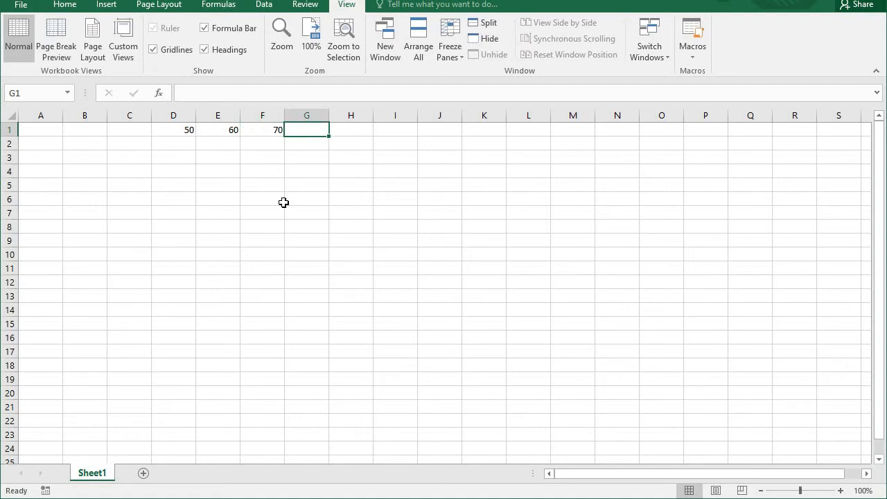
Run the macro Macro1 from the list of macros in all open workbooks
left_click(694, 57)
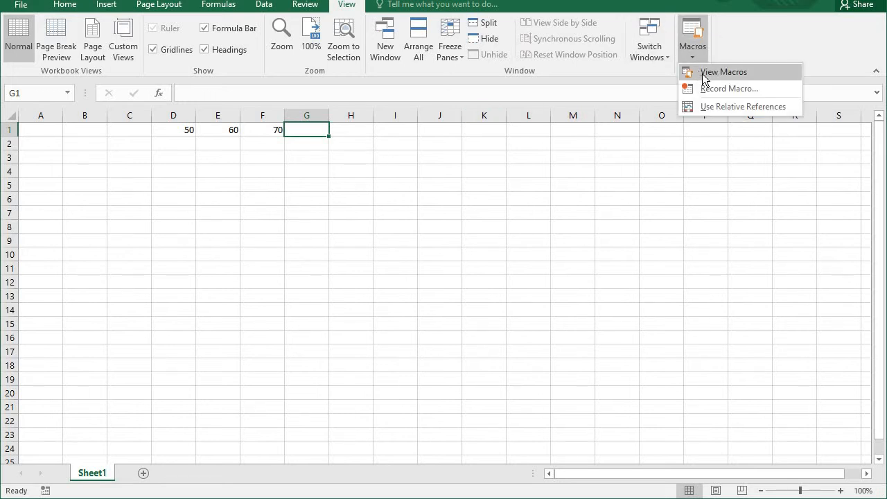
left_click(709, 73)
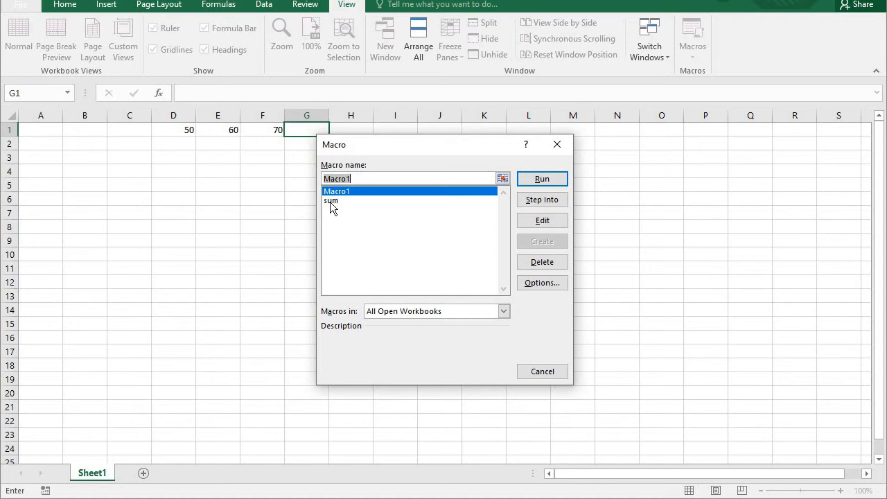
left_click(547, 178)
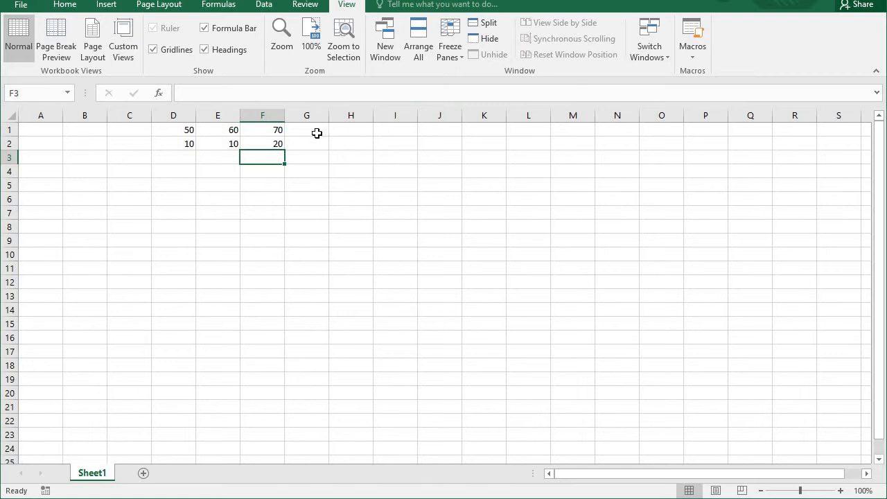
Select cell G1 and run the sum macro from the macro list
left_click(318, 131)
left_click(702, 57)
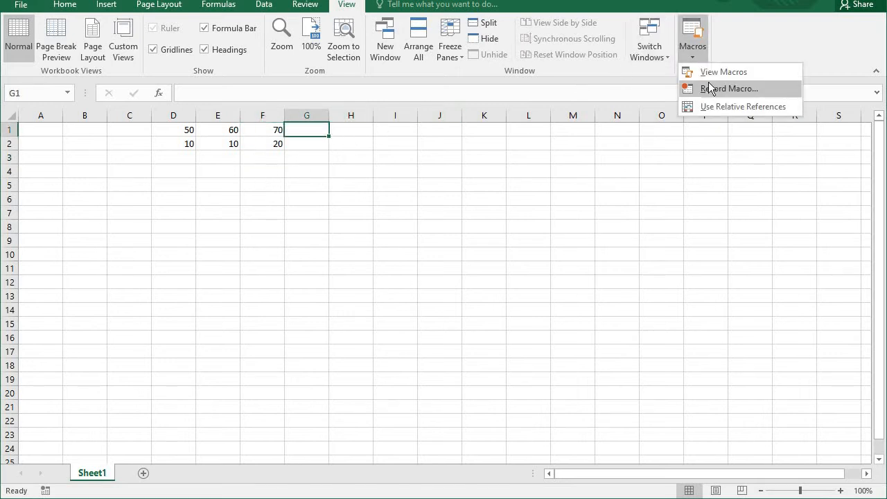
left_click(709, 75)
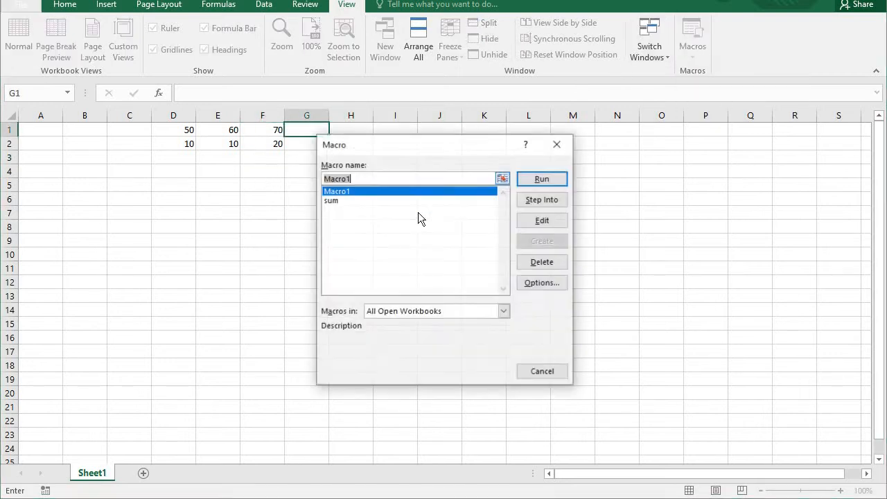
left_click(337, 201)
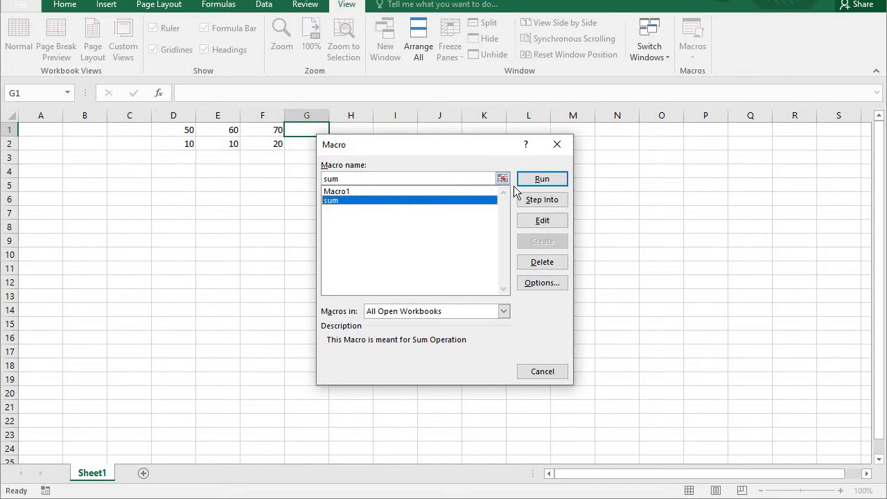
left_click(542, 179)
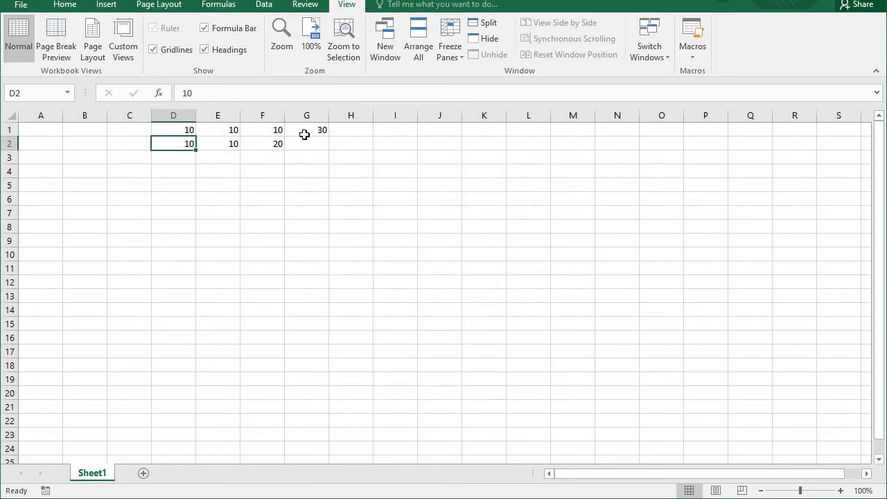
Replace the values in cells D1, E1 and F1 with 40 each
left_click(178, 128)
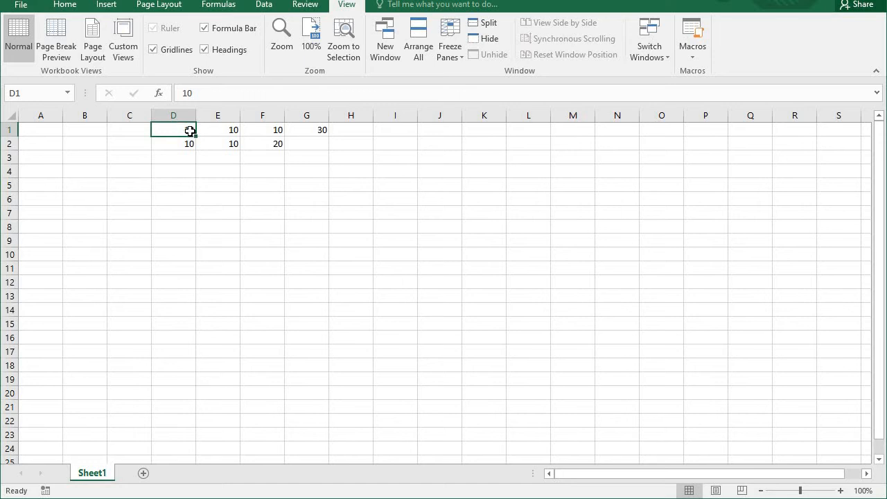
type("40")
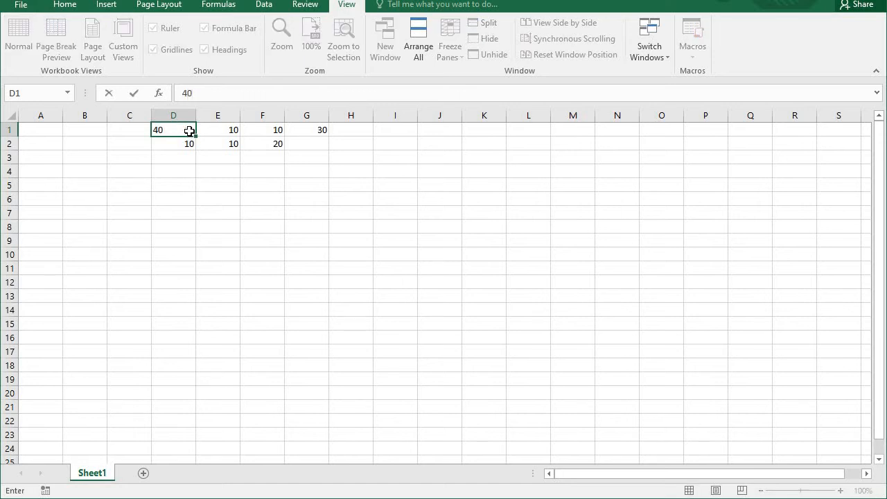
key("Tab")
type("40")
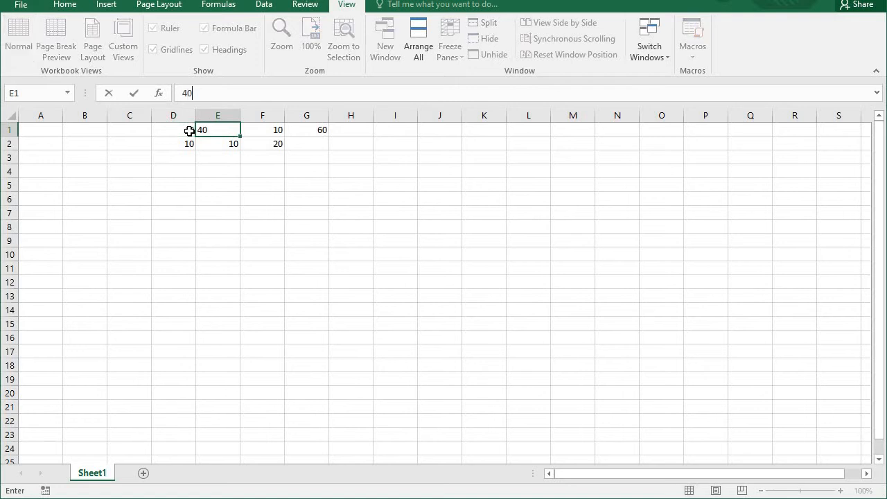
key("Tab")
type("40")
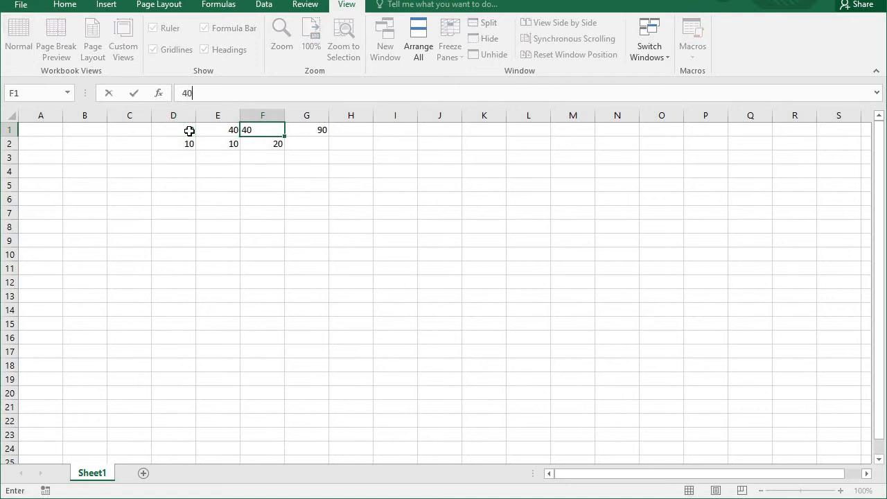
key("Tab")
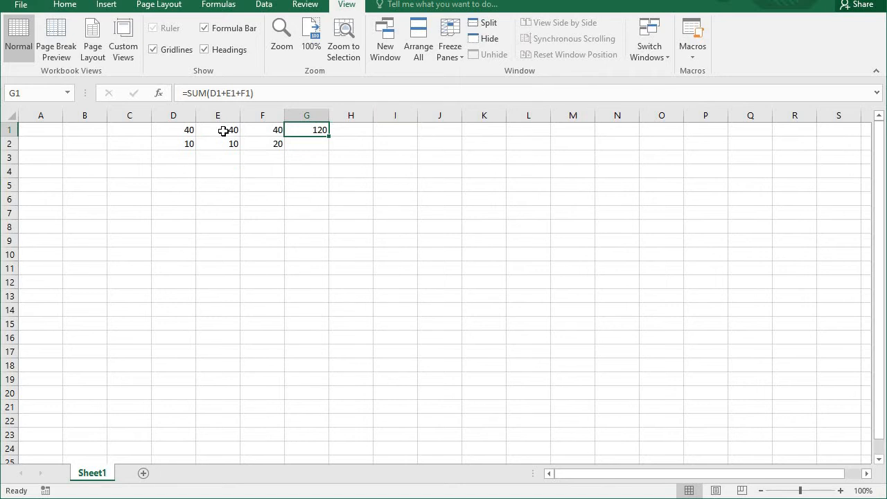
Change the values in cells D1, E1 and F1 to 1 each
left_click(182, 132)
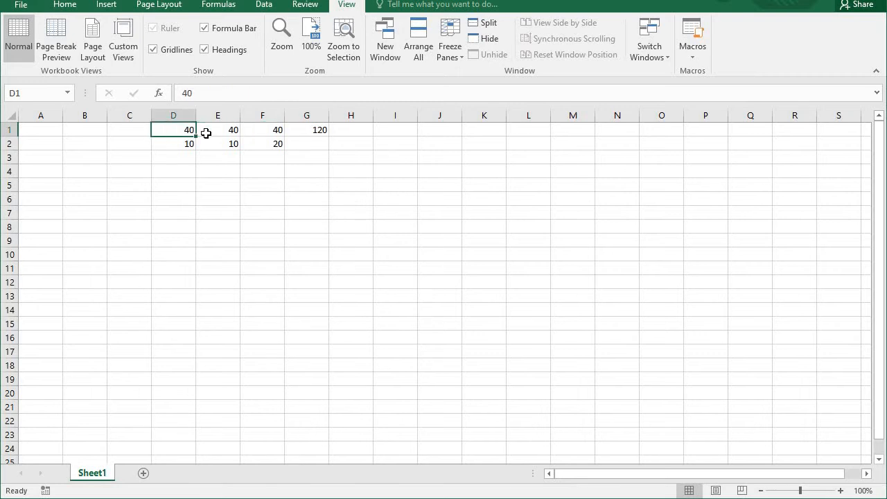
type("1")
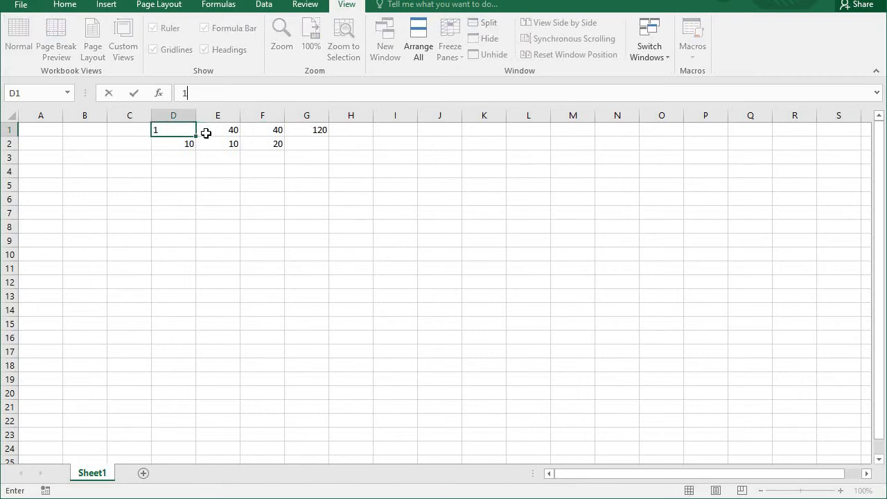
key("Return")
key("Right")
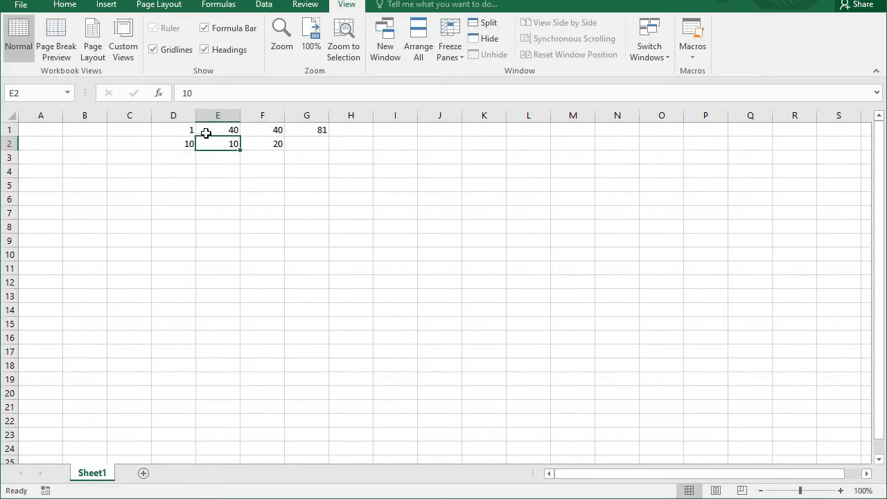
left_click(206, 133)
type("1")
key("Right")
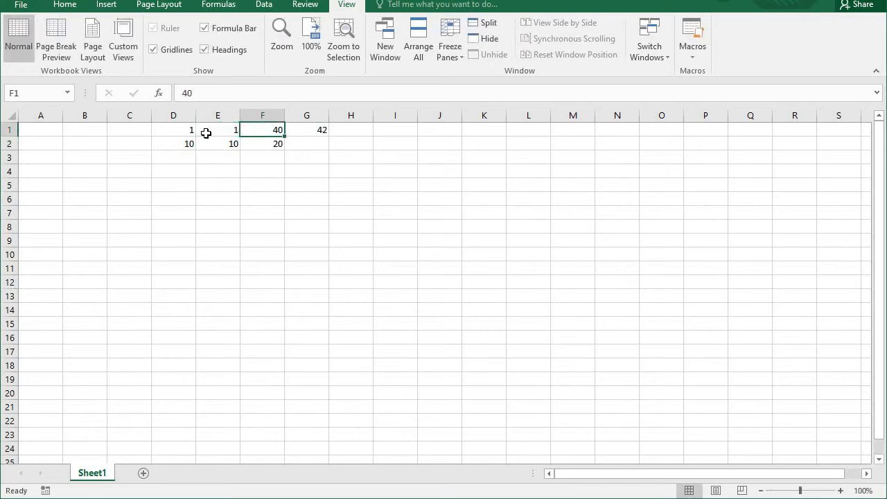
type("1")
key("Right")
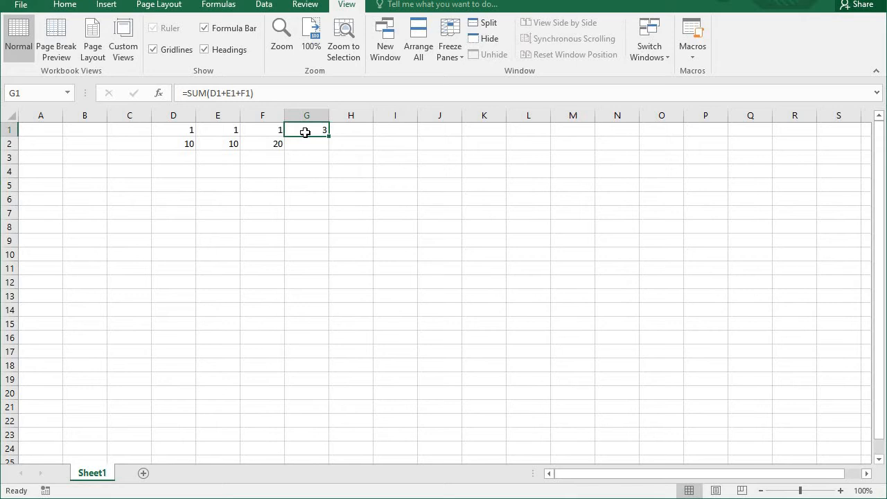
Set cells D1, E1 and F1 back to 10 each
left_click(183, 130)
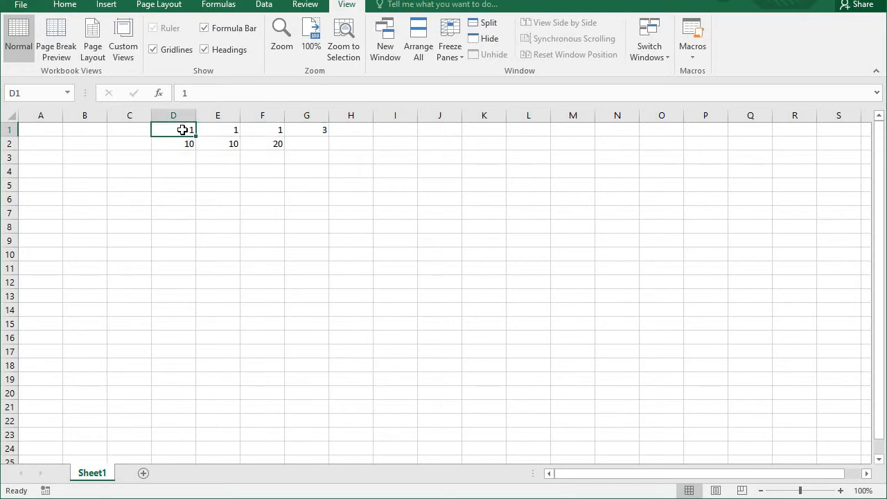
type("10")
key("Tab")
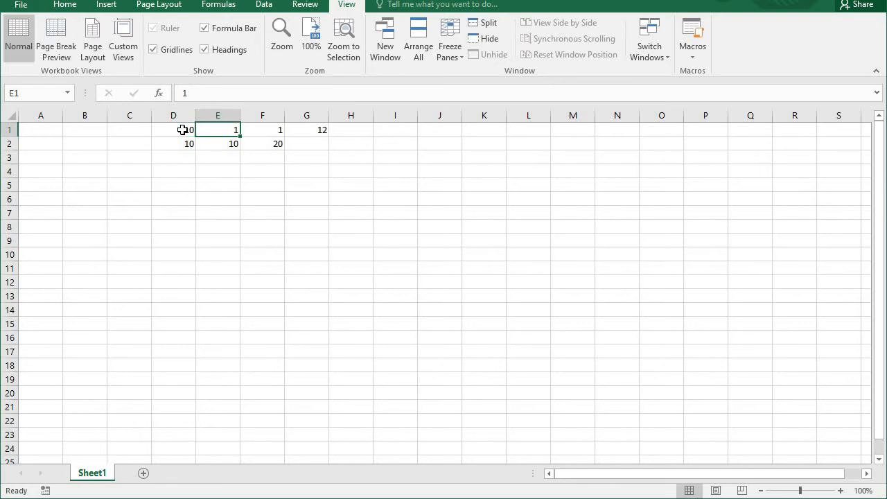
type("10")
key("Tab")
type("10")
key("Tab")
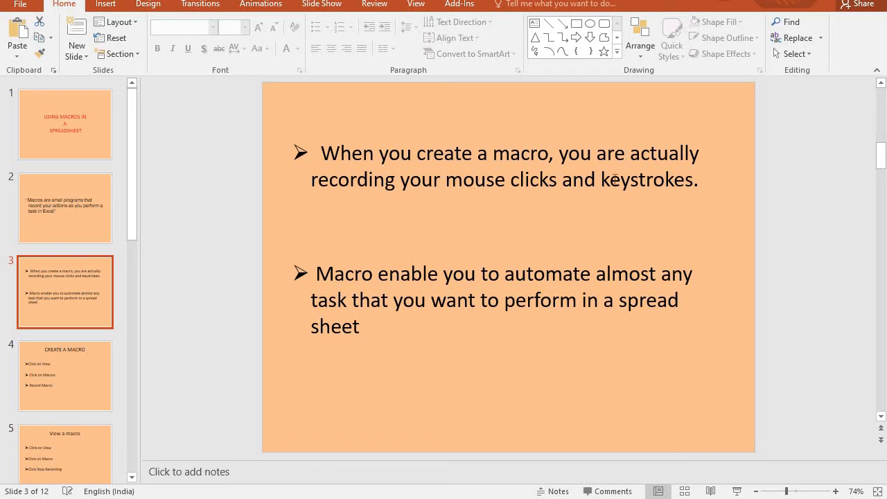
key("alt+Tab")
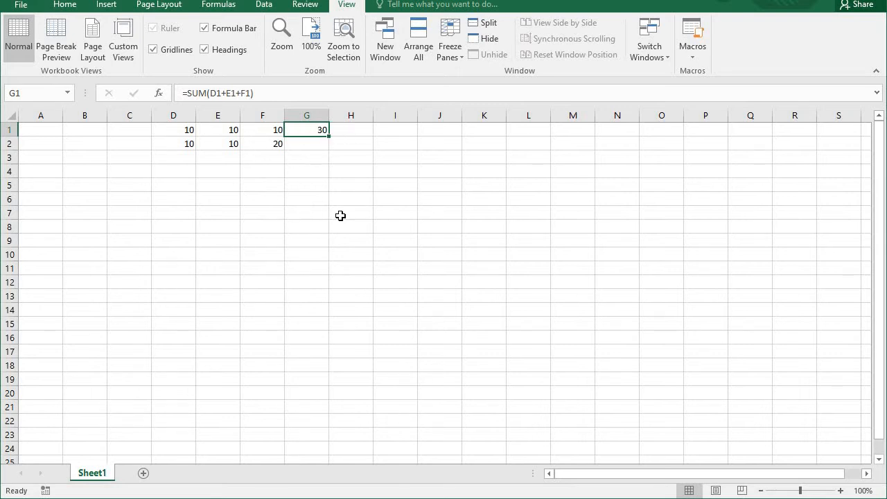
key("alt+Tab")
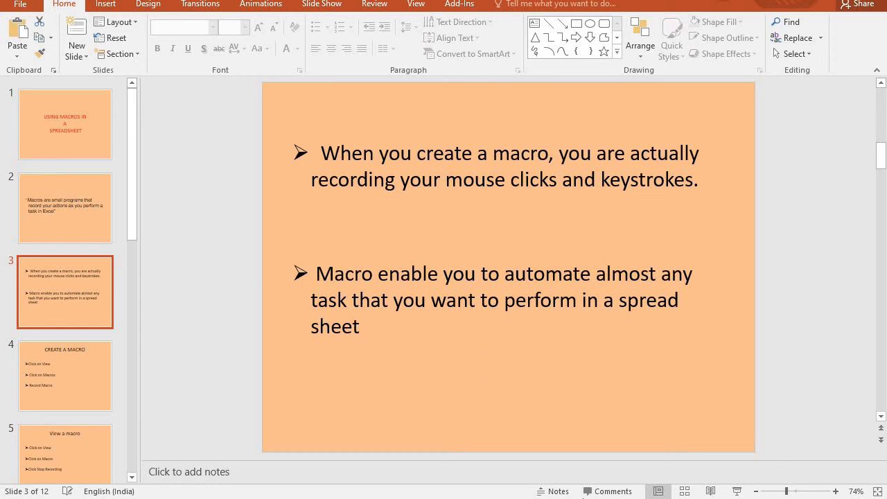
left_click(497, 483)
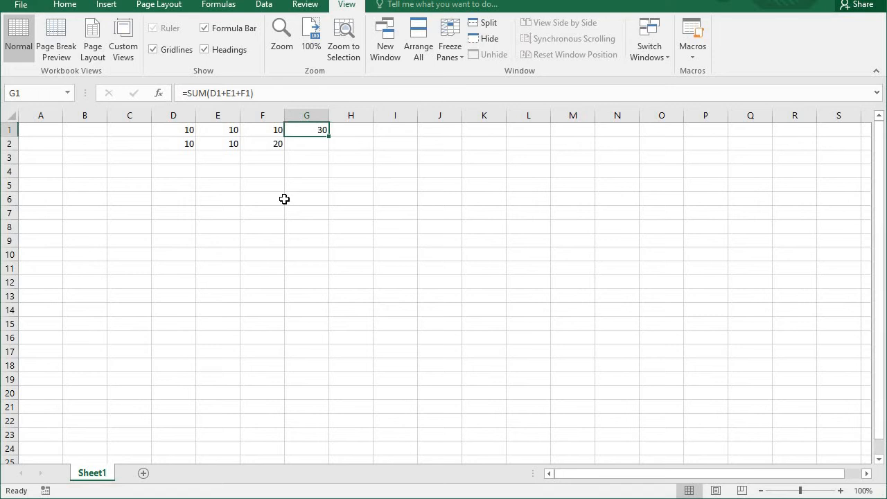
Delete the sum formula from cell G1, leaving the row 1 values in place
left_click(176, 131)
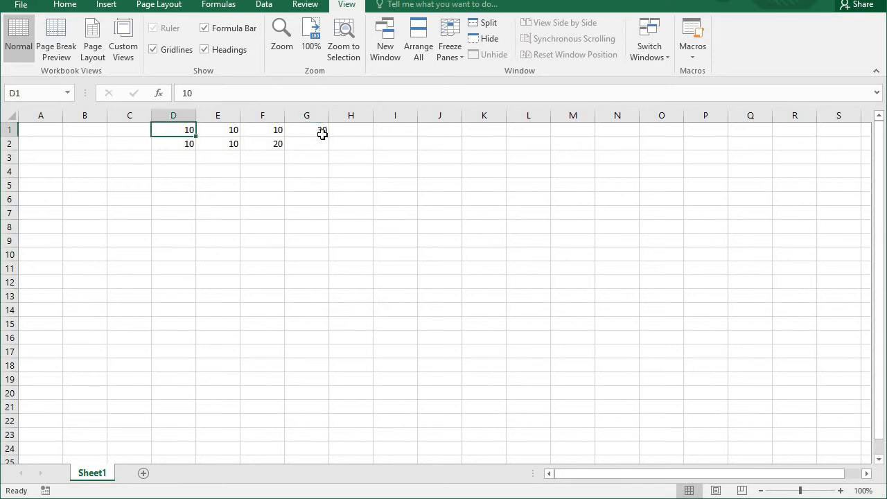
key("Right")
key("Right")
key("Right")
key("Right")
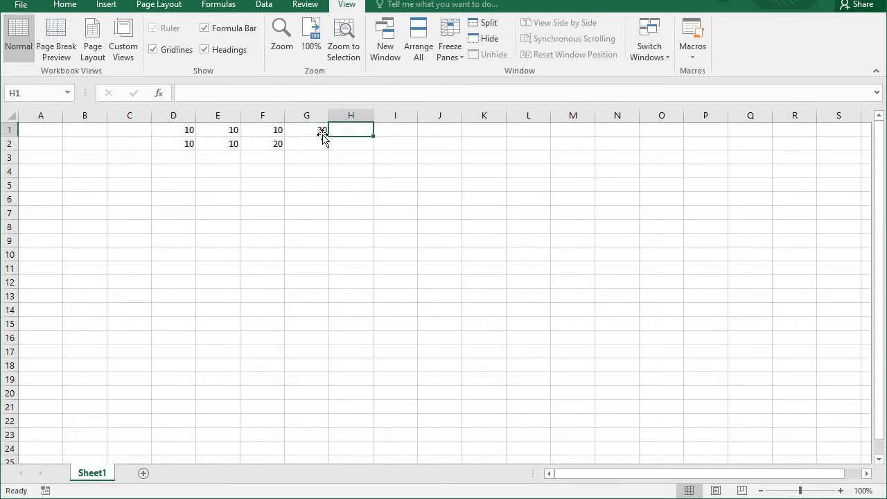
key("Left")
key("Delete")
type("=")
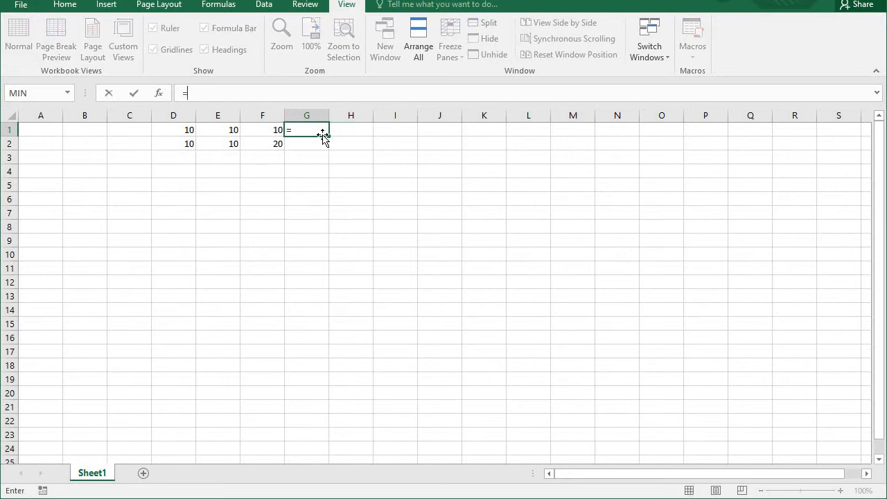
type("sum()")
key("BackSpace")
key("BackSpace")
key("BackSpace")
key("BackSpace")
key("BackSpace")
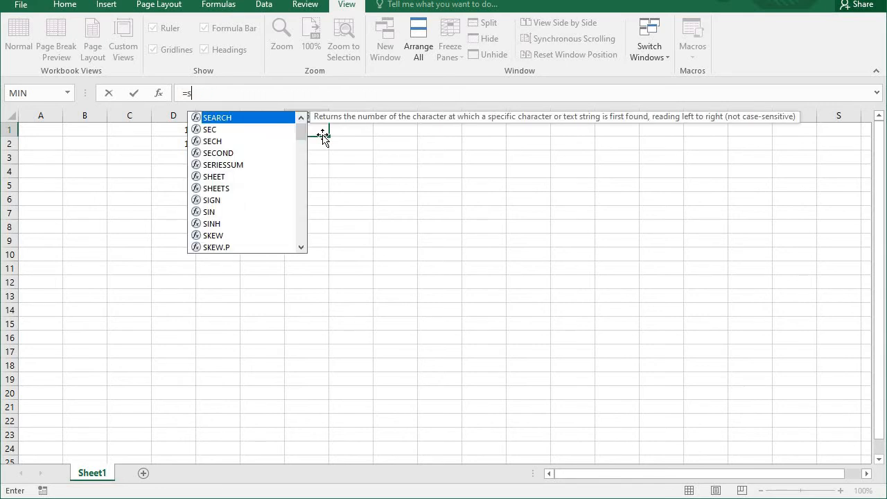
key("BackSpace")
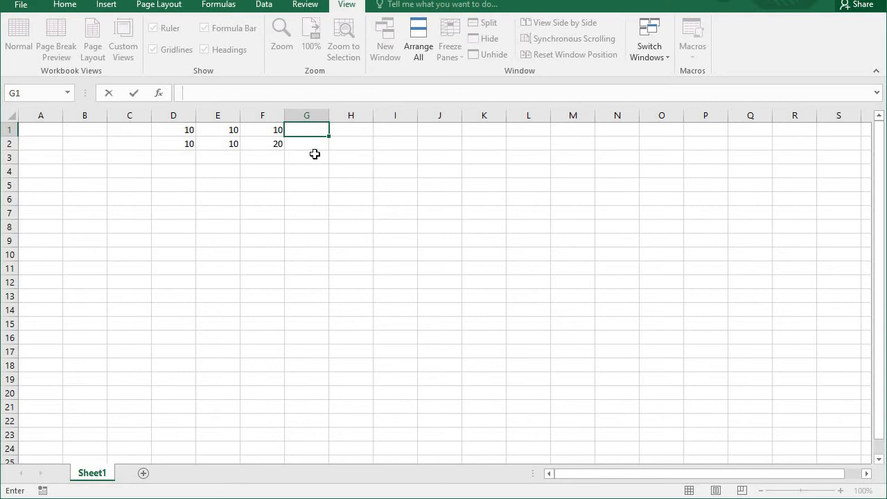
Run the existing sum macro from the macro list with cell G1 as the active cell
left_click(313, 155)
left_click(313, 132)
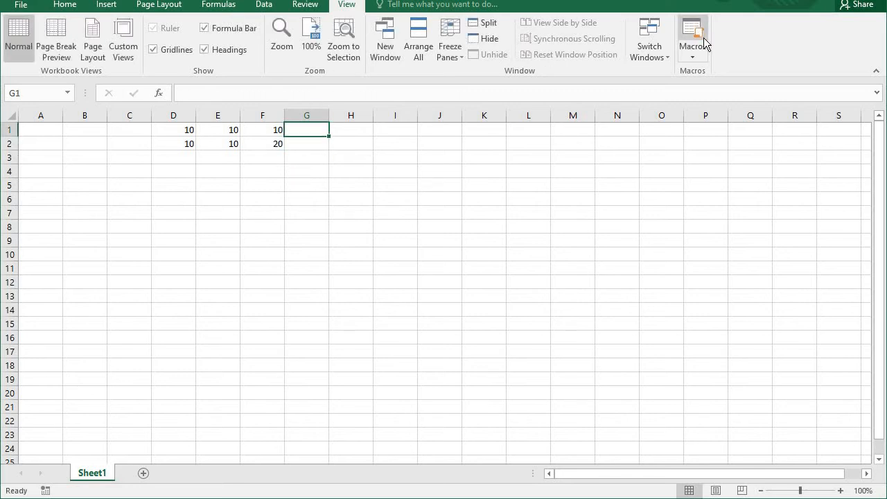
left_click(691, 55)
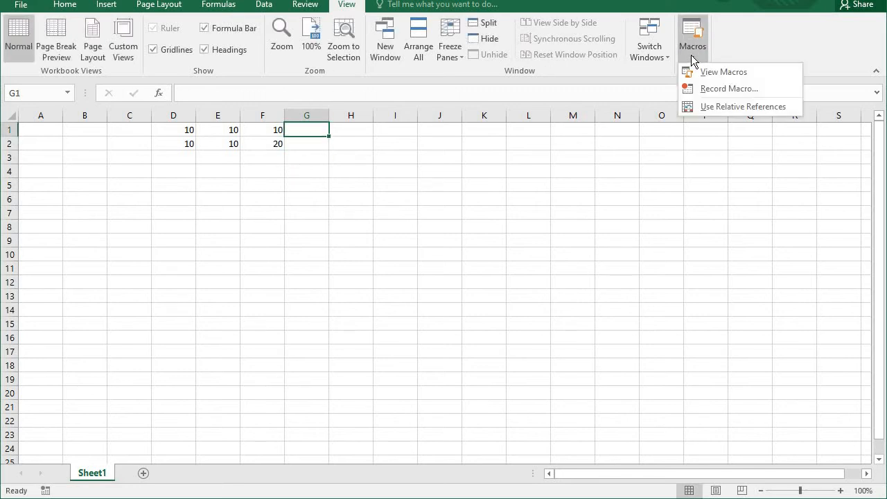
left_click(703, 73)
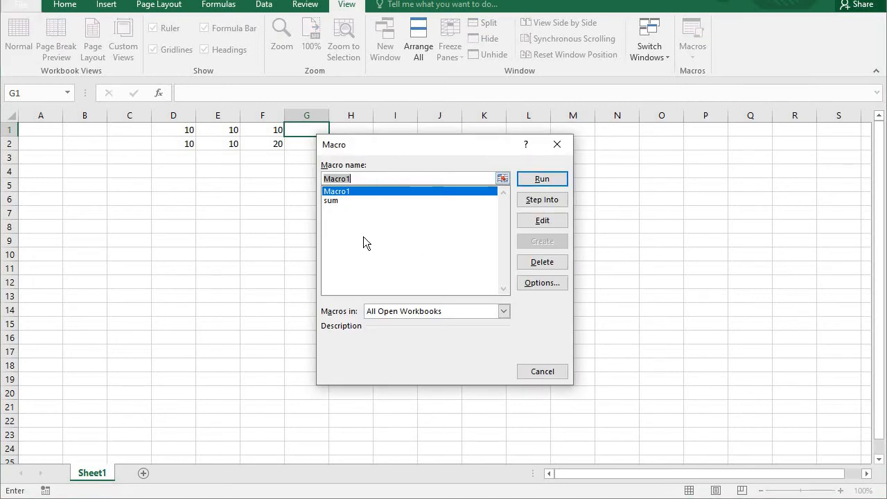
left_click(333, 200)
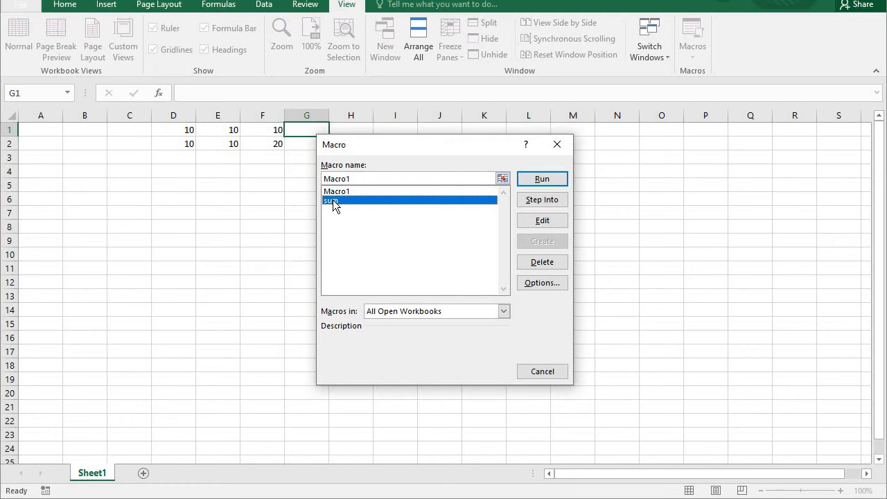
left_click(542, 179)
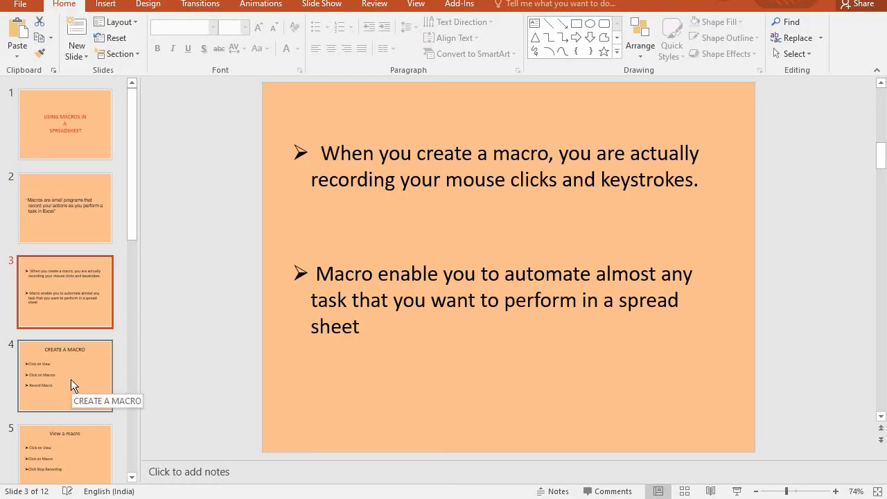
Switch to the PowerPoint presentation and review the CREATE A MACRO and View a macro slides
left_click(70, 379)
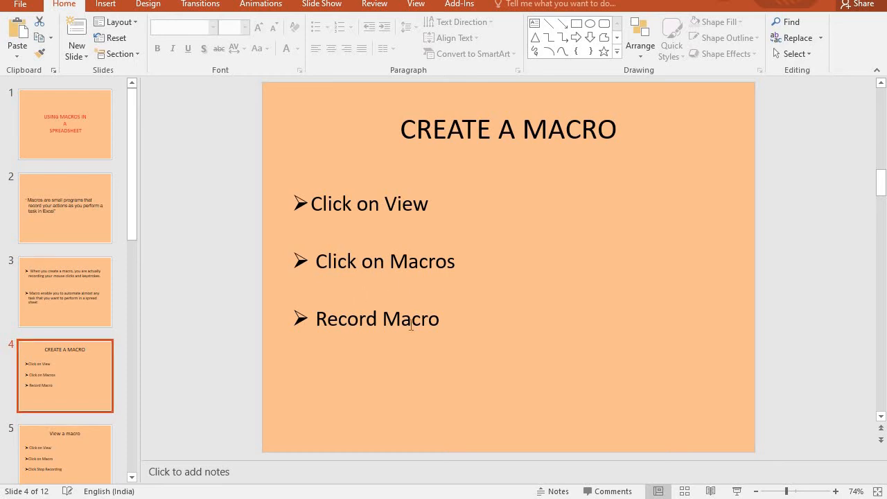
mouse_move(493, 498)
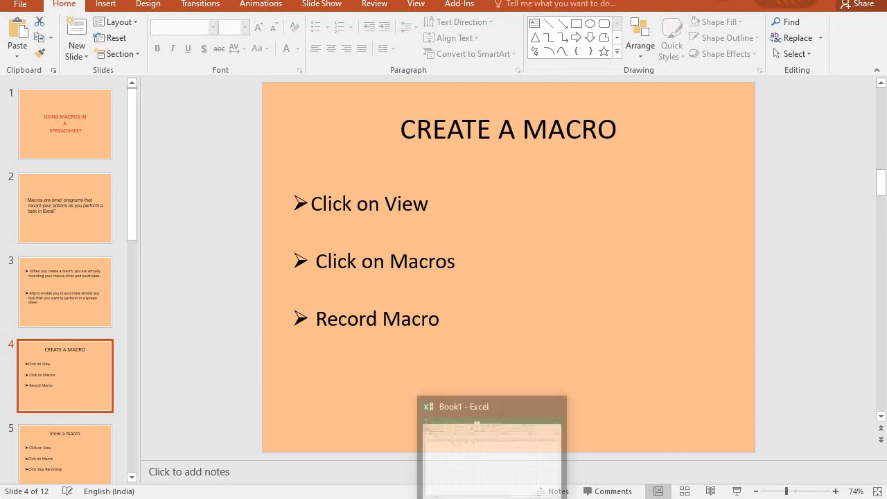
left_click(492, 498)
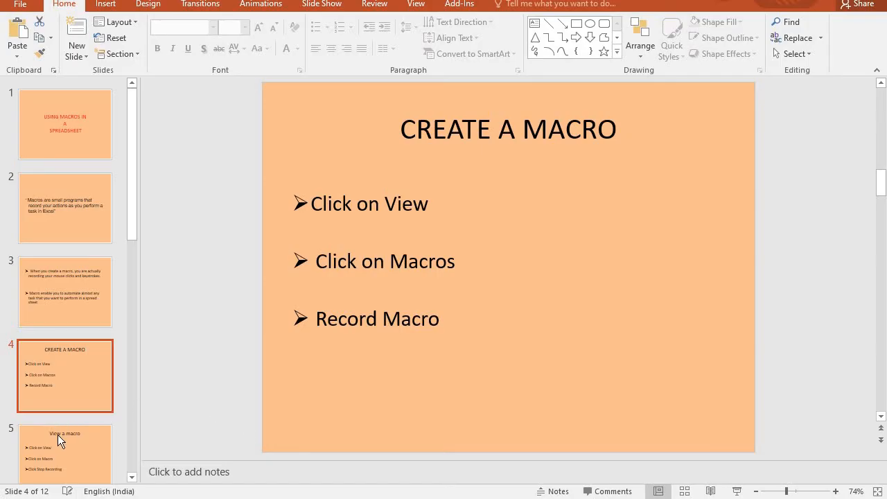
left_click(63, 450)
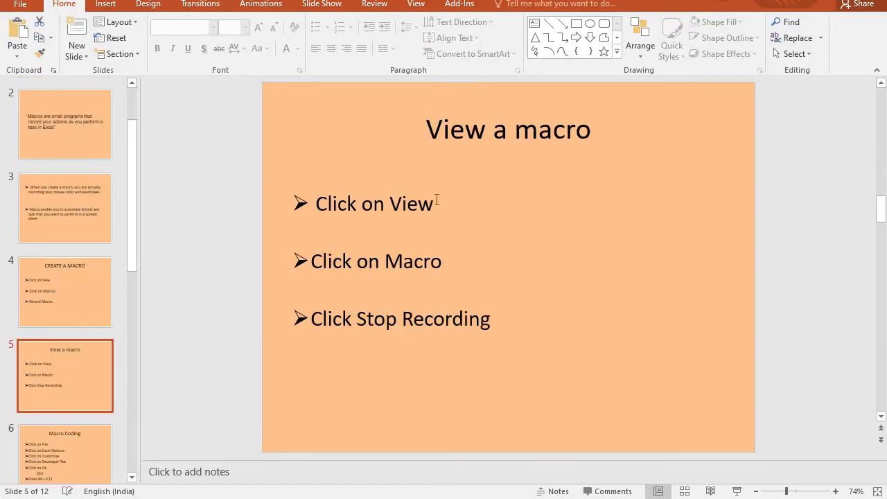